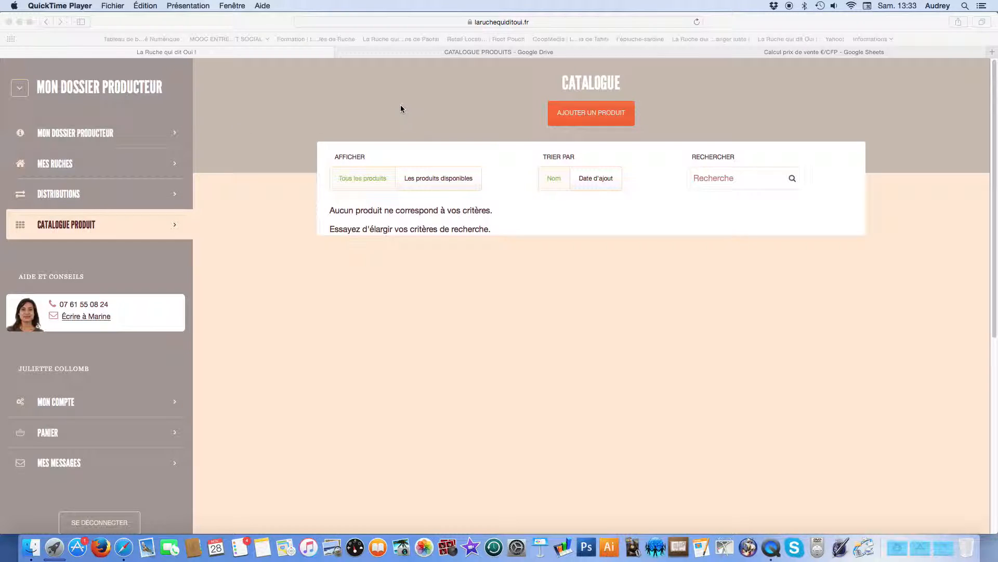
Switch to the Calcul prix de vente €/CFP spreadsheet and enter 190 in cell F4 as the desired amount in CFP
left_click(708, 54)
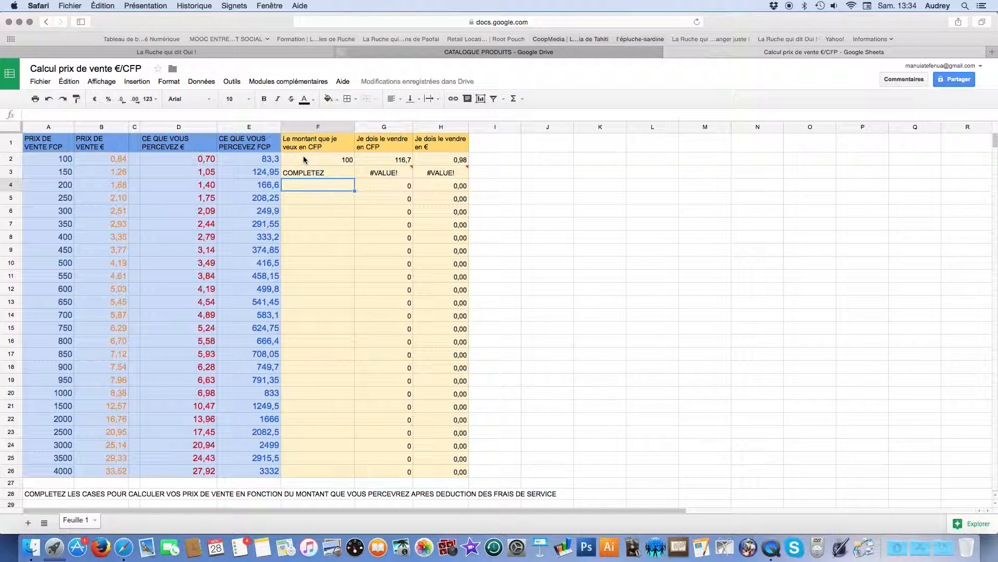
double_click(331, 189)
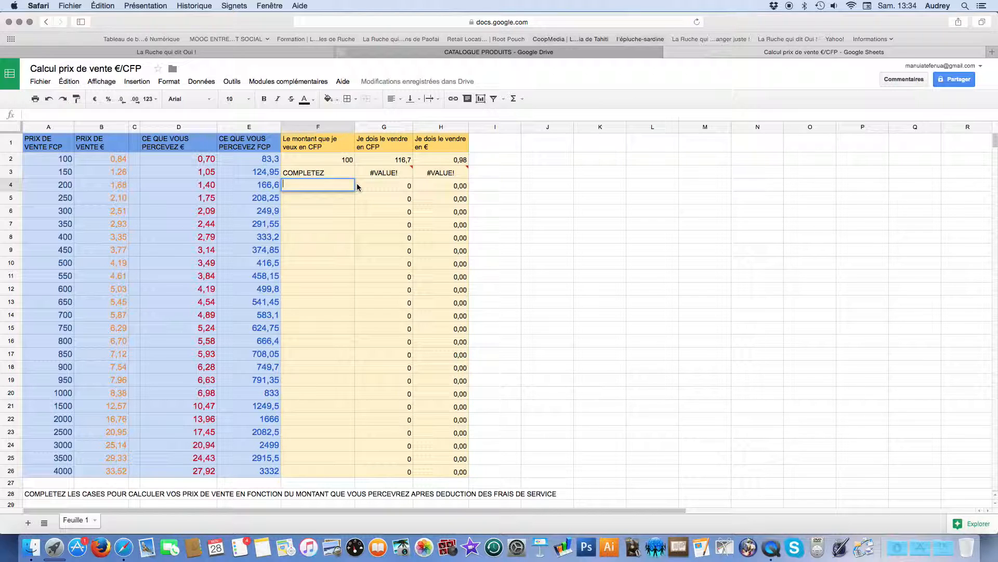
type("190")
key("Return")
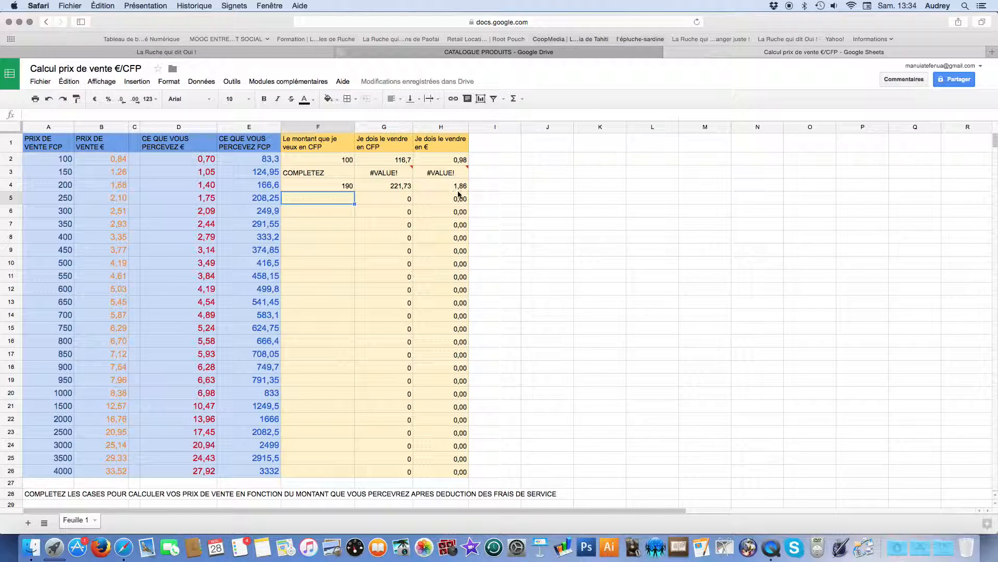
Return to the La Ruche qui dit Oui catalogue and add a new product with the product type Chutney
left_click(227, 53)
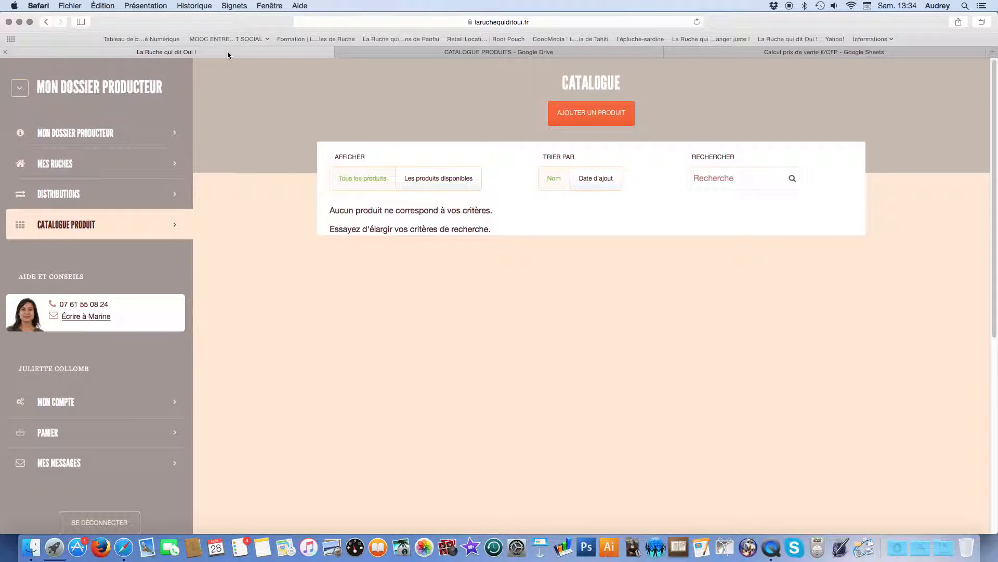
left_click(588, 115)
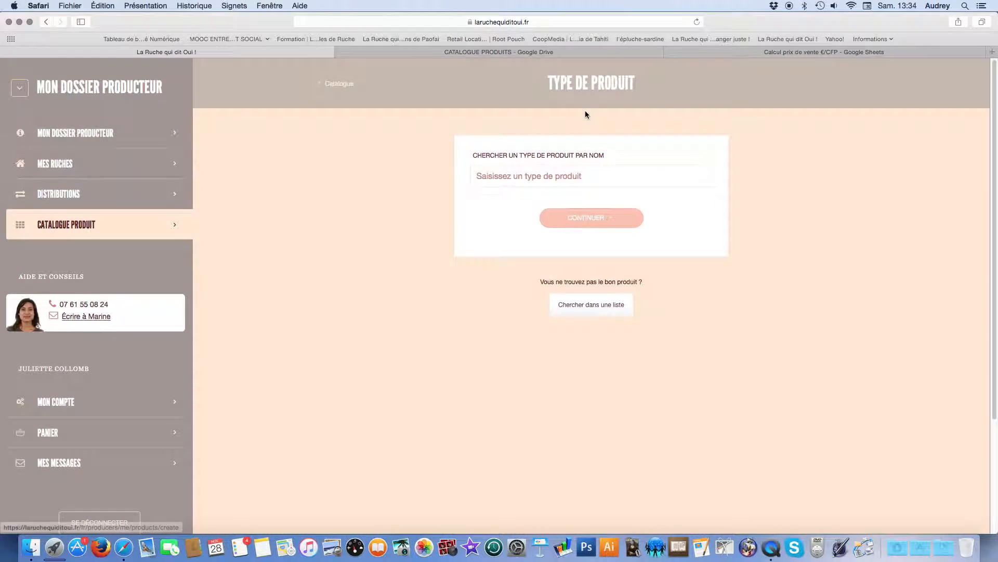
left_click(603, 175)
type("Ch")
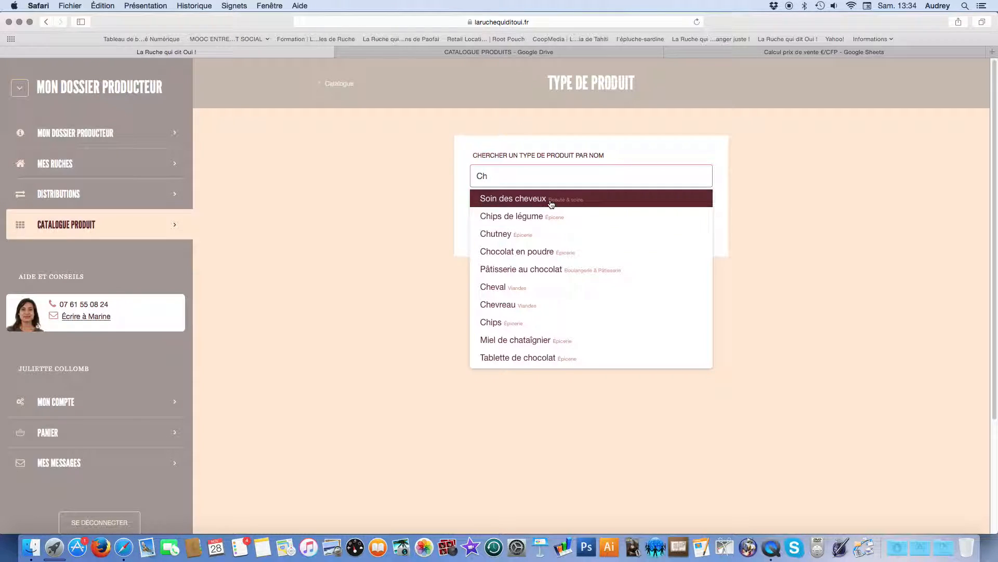
left_click(489, 235)
left_click(586, 217)
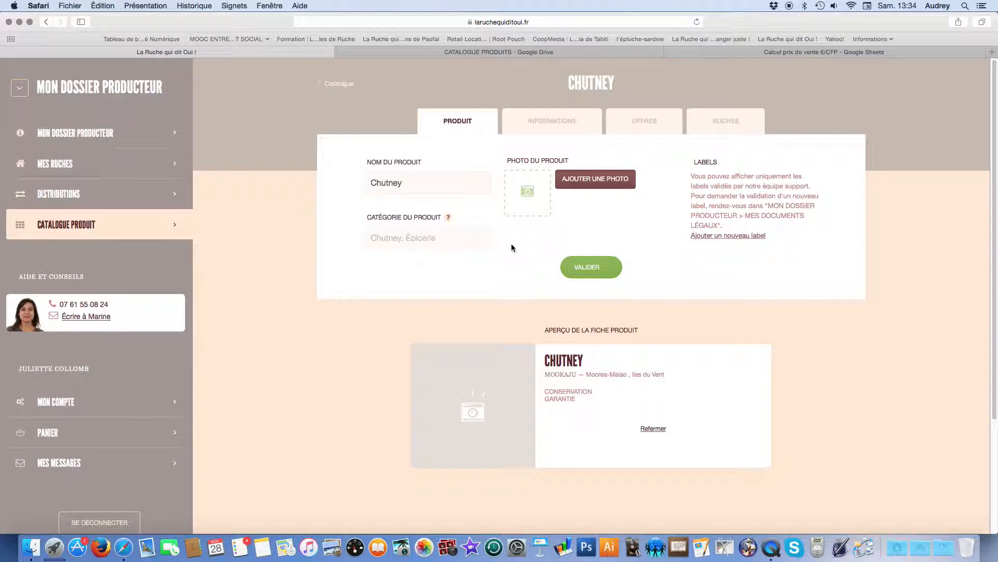
Add the chutney-mangue photo from the MON CATALOGUE folder to the product and validate the product details
left_click(571, 180)
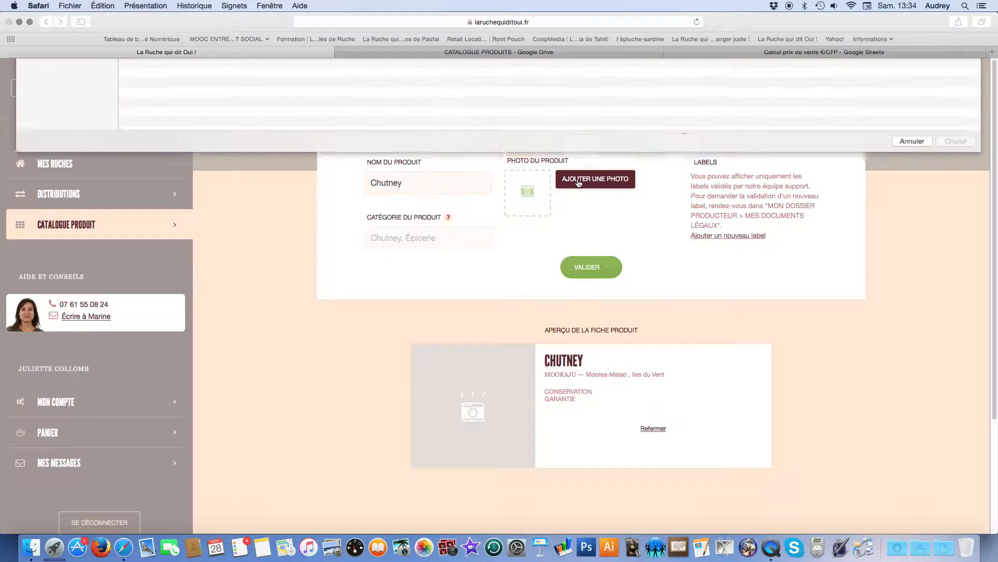
left_click(154, 130)
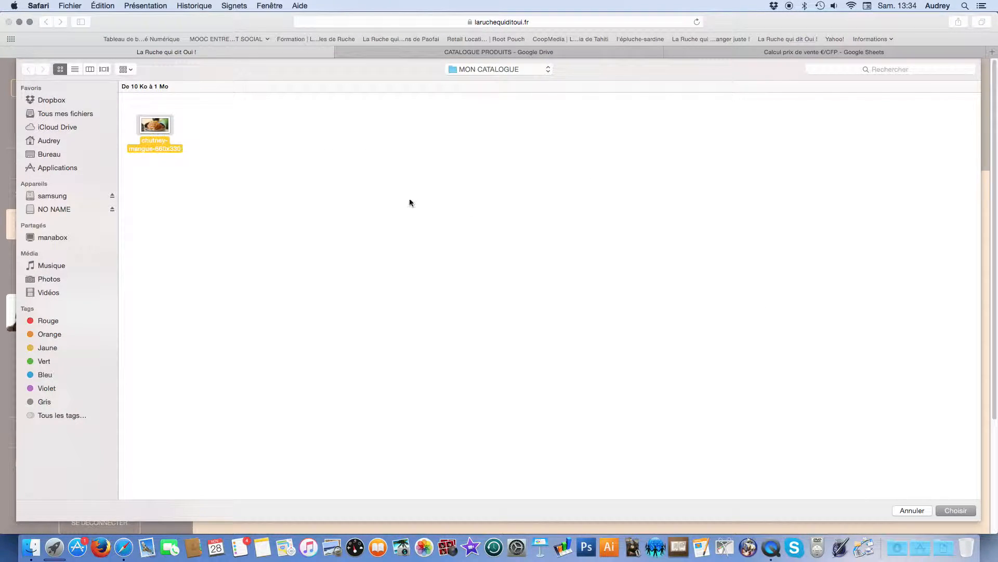
left_click(966, 510)
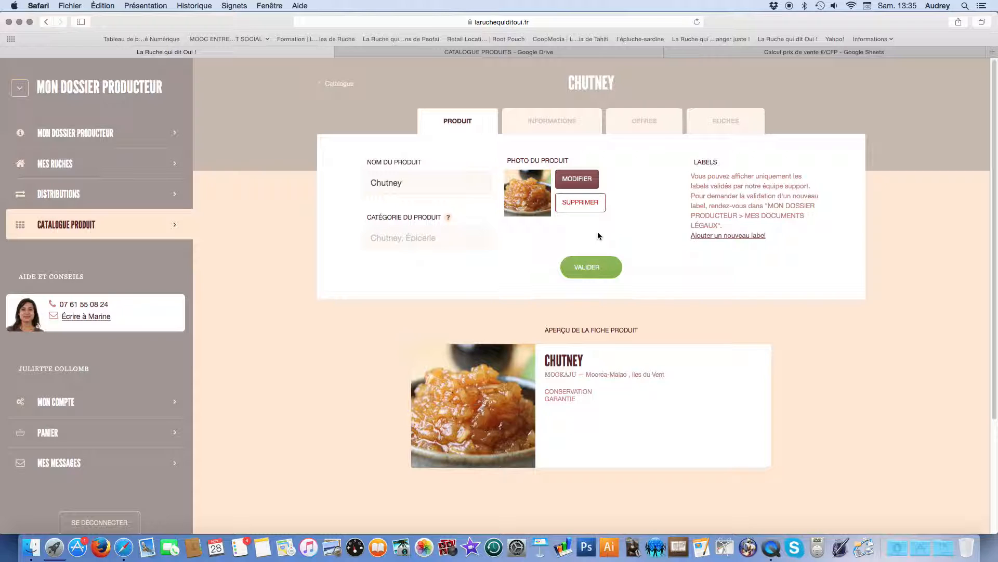
left_click(603, 271)
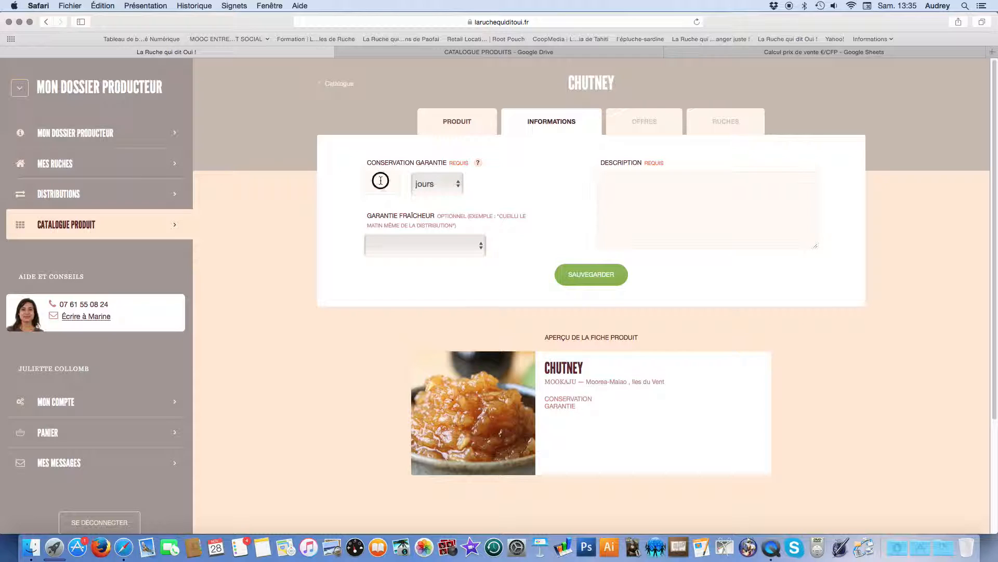
Set the guaranteed conservation to 60 jours and leave the optional freshness guarantee blank
left_click(458, 185)
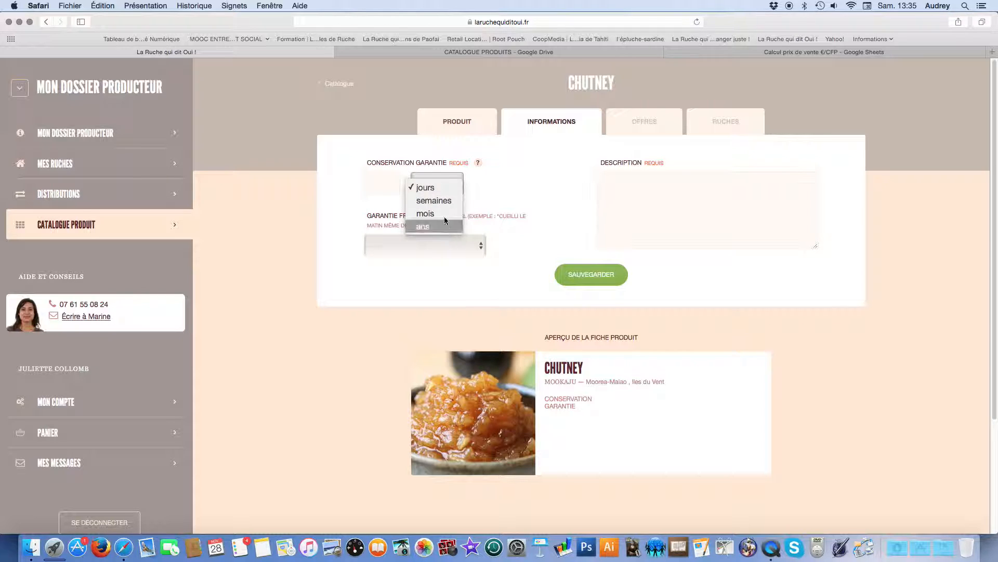
left_click(381, 184)
left_click(384, 184)
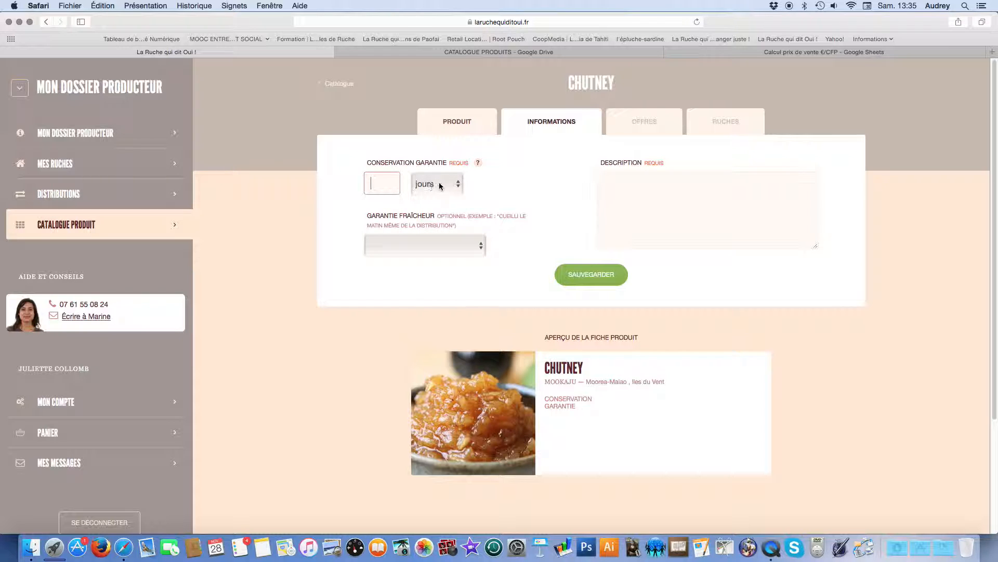
type("60")
left_click(478, 249)
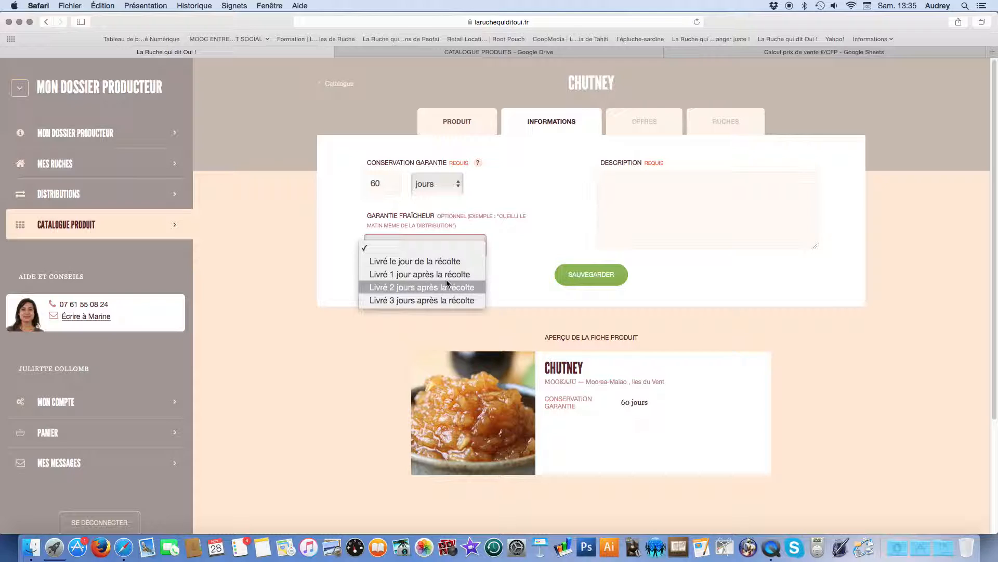
left_click(616, 186)
Enter the description "Chutney de mangues et papayes agrémenté de fruits secs et cuisiné aux épices orientales." with "1000 FCFP" on a second line, and save
left_click(614, 183)
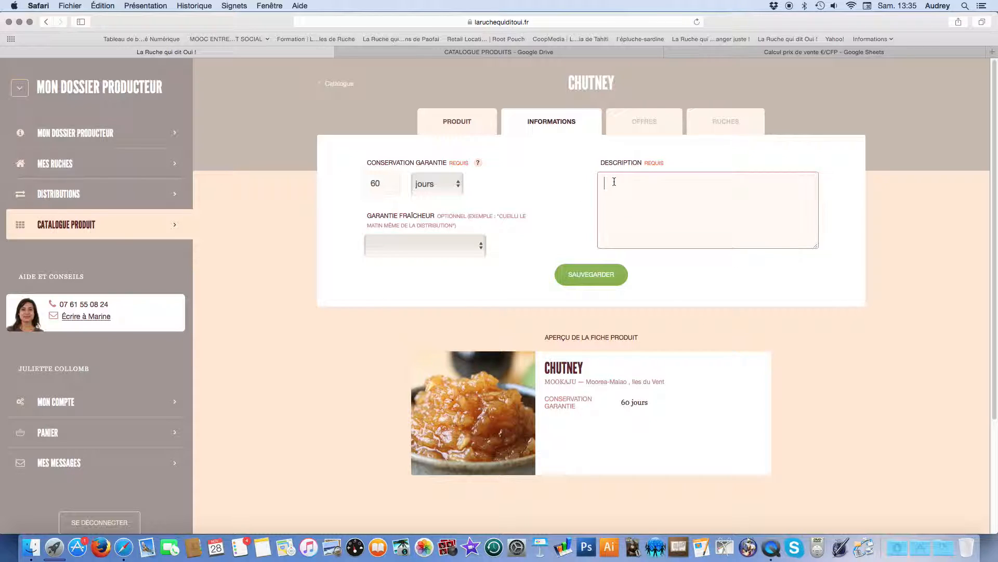
type("Chut")
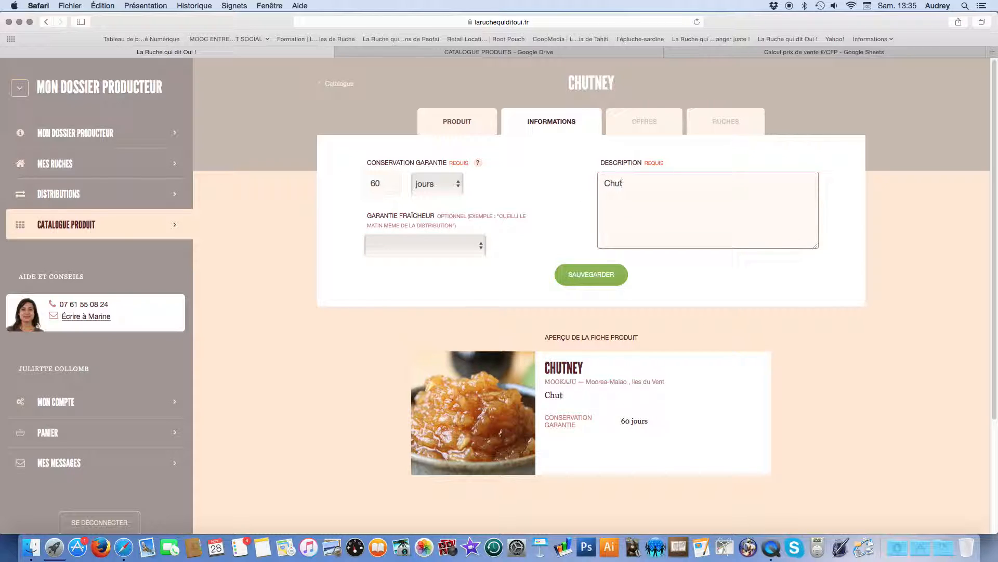
type("ney de mangues et pa")
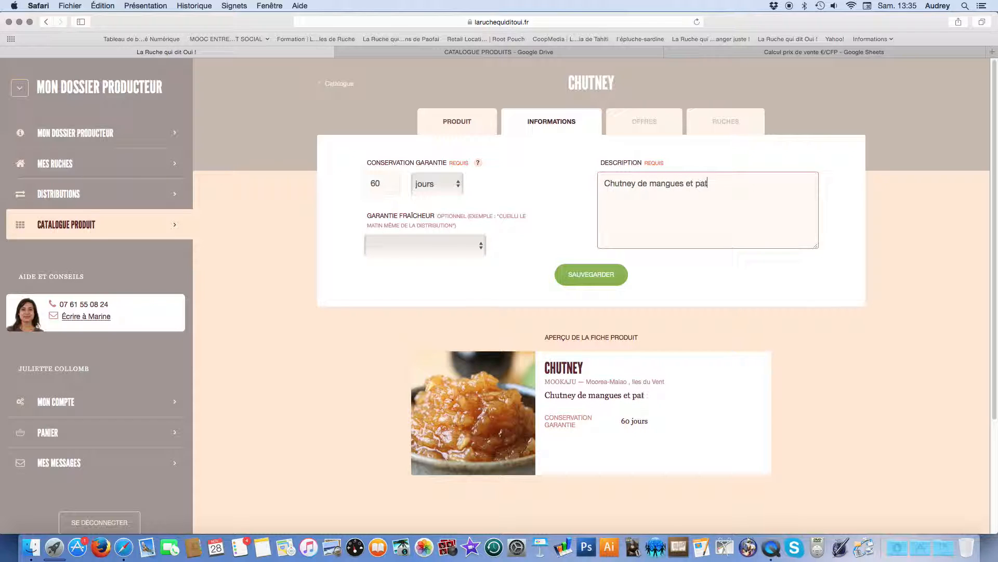
type("payes agréme")
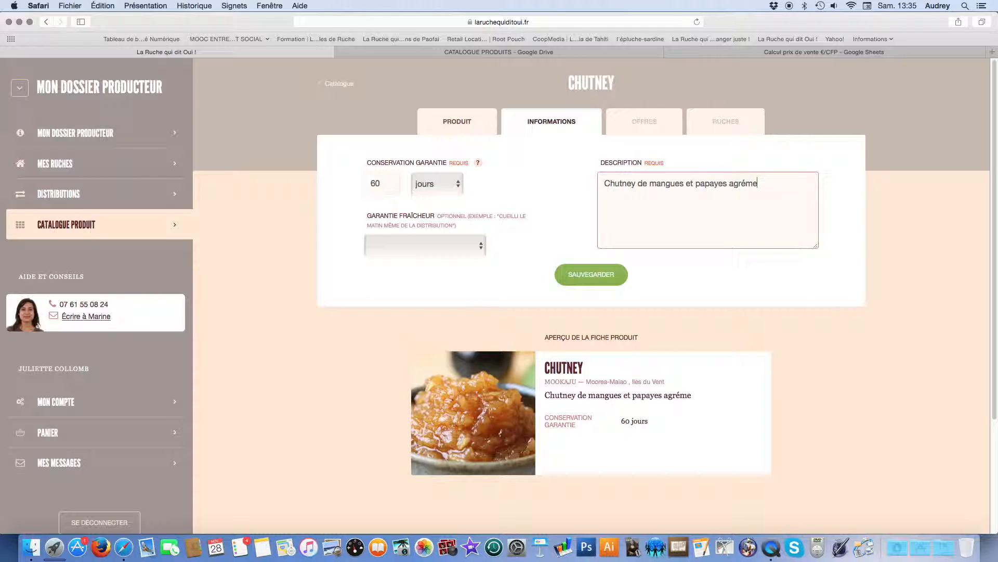
type("nté de fruits secs ")
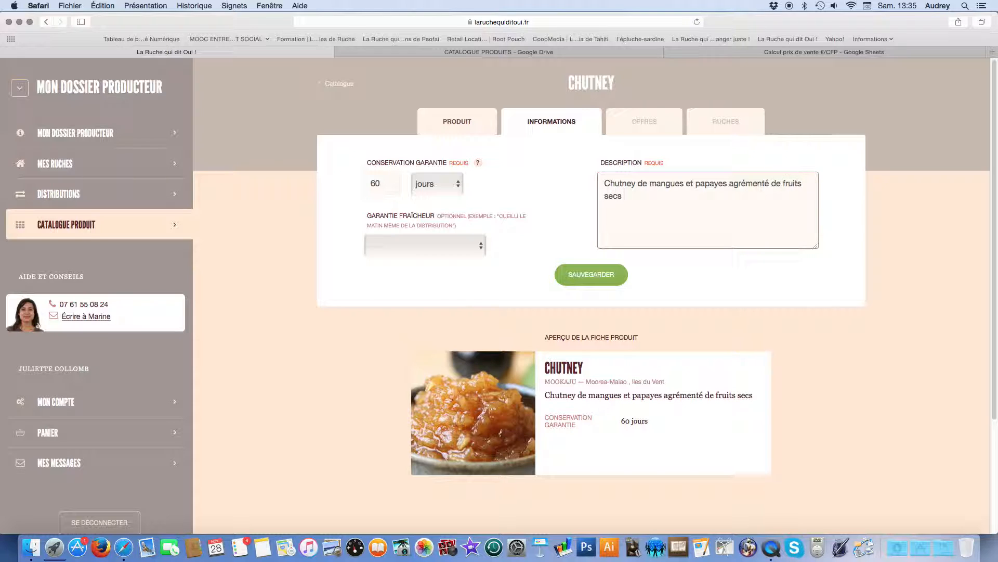
type("et cuisiné")
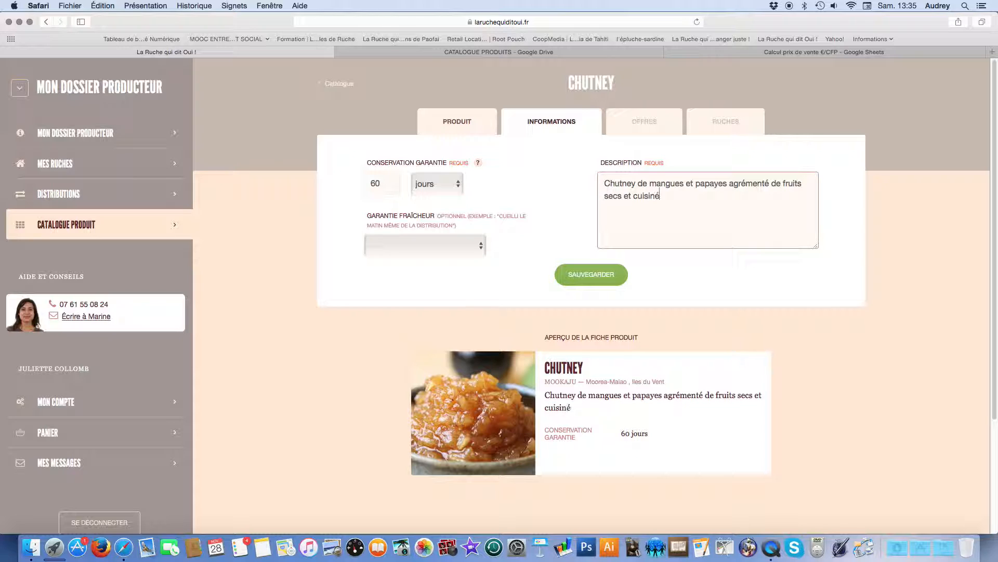
type(" aux épices orientales. ")
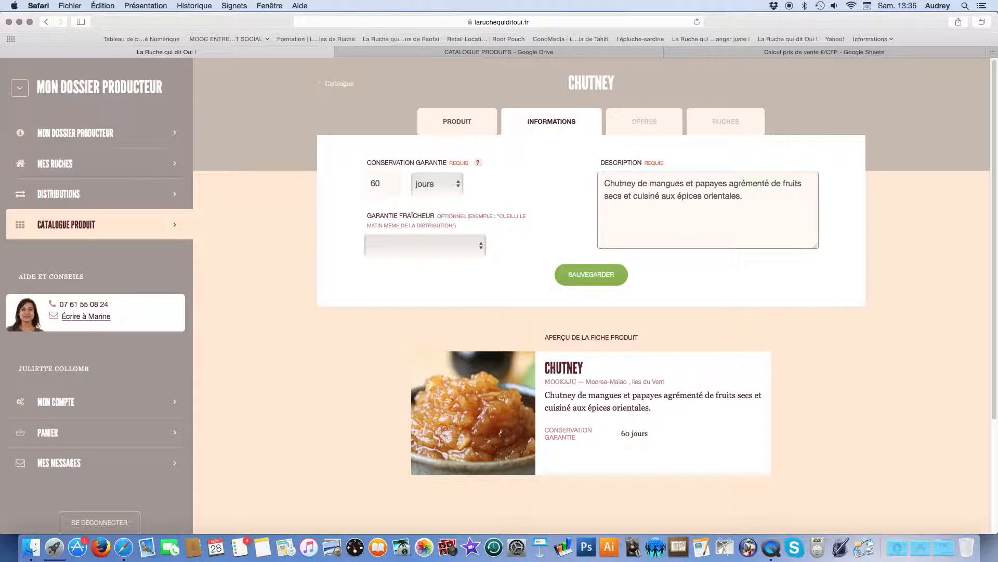
type("1000")
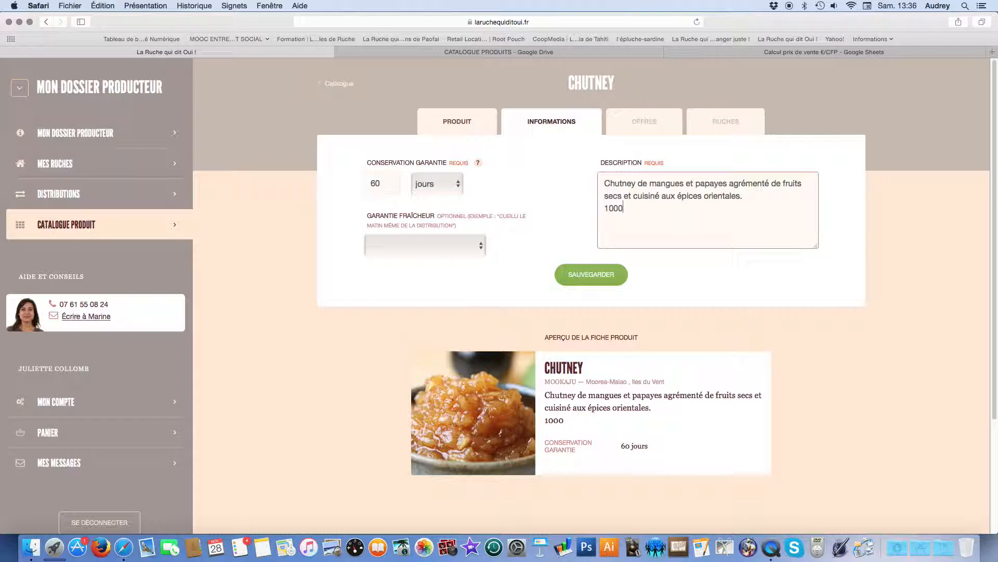
type(" FCFp")
key("BackSpace")
type("P")
left_click(588, 282)
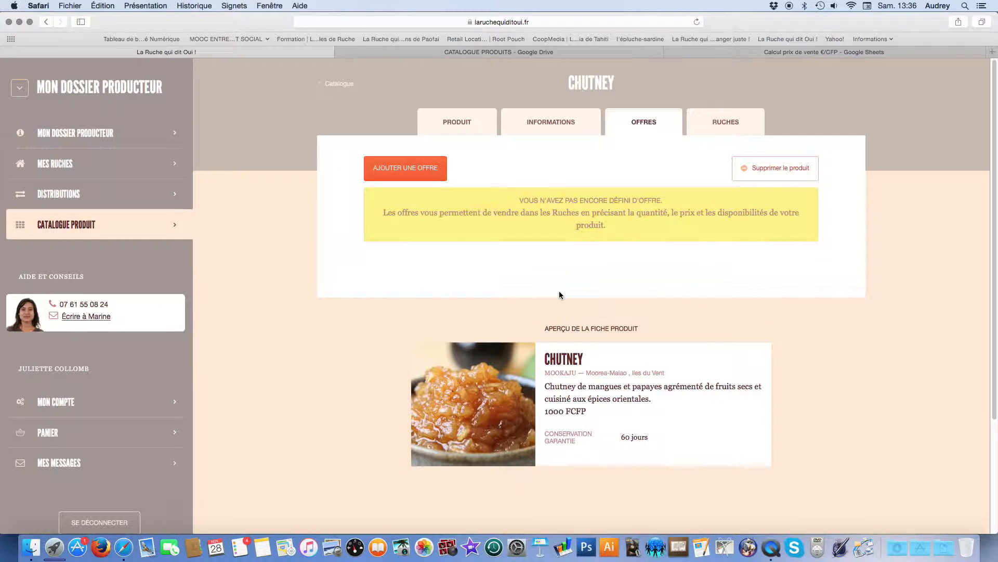
Start a new offer for the chutney with 1 piece and a total weight of 470 g
left_click(415, 173)
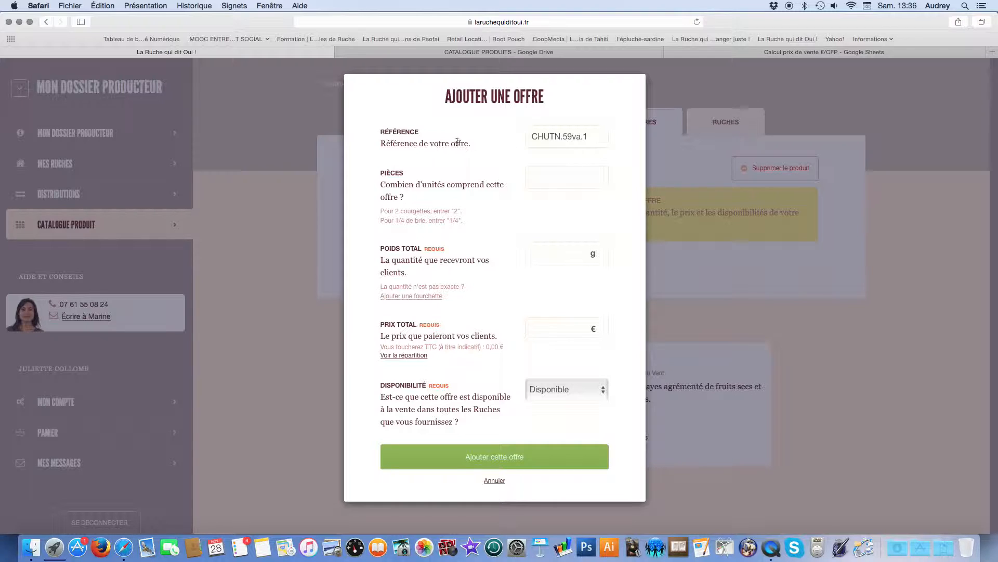
left_click(573, 180)
type("1")
left_click(602, 254)
type("470")
Try a total weight range between 470 and 500 g for the offer
left_click(421, 296)
left_click(515, 303)
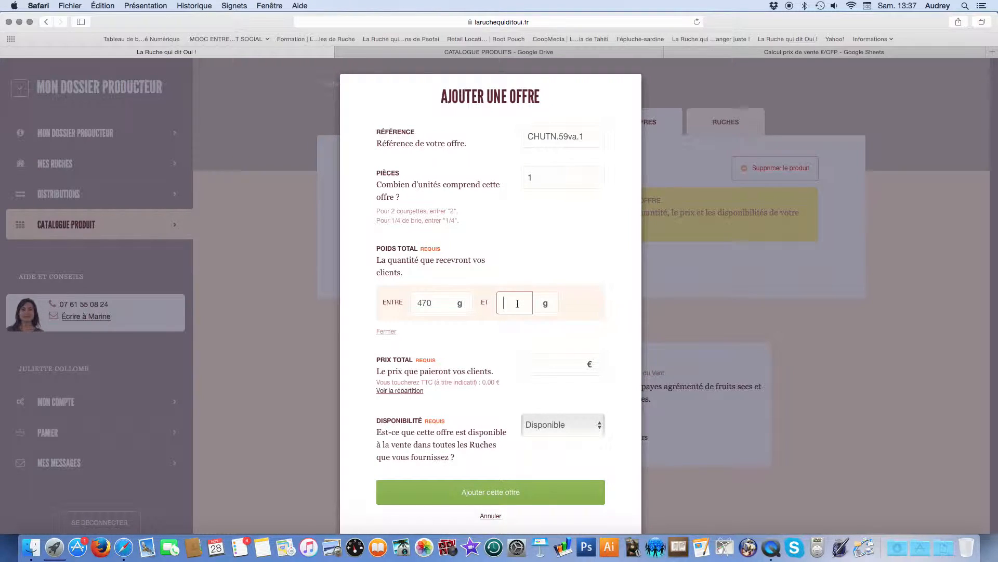
type("500")
left_click(541, 257)
left_click(387, 332)
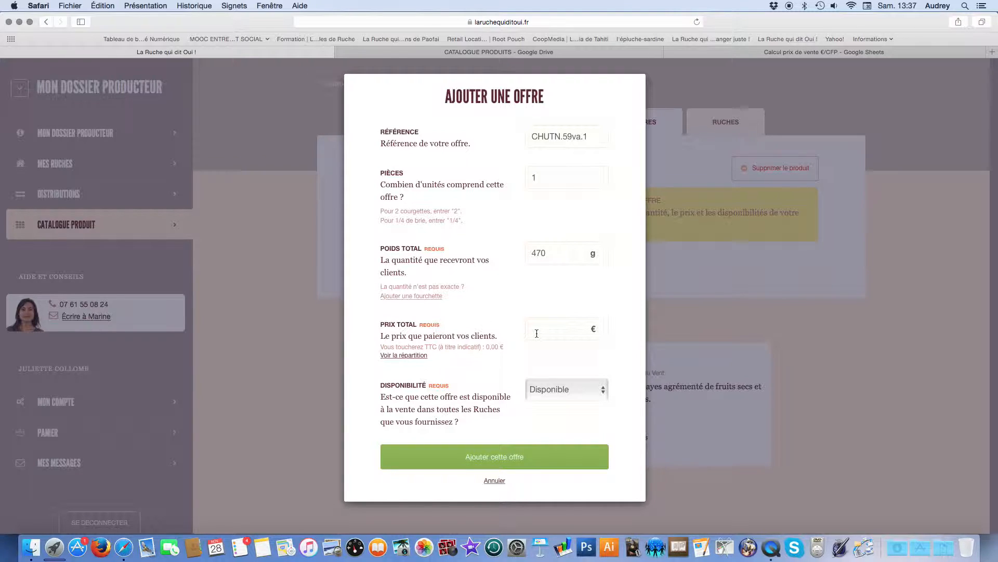
left_click(560, 328)
type("1000")
key("BackSpace")
key("BackSpace")
key("BackSpace")
key("BackSpace")
Look up the euro equivalent of 1000 FCFP in the price spreadsheet and set the offer's total price to 8,38 €
left_click(807, 52)
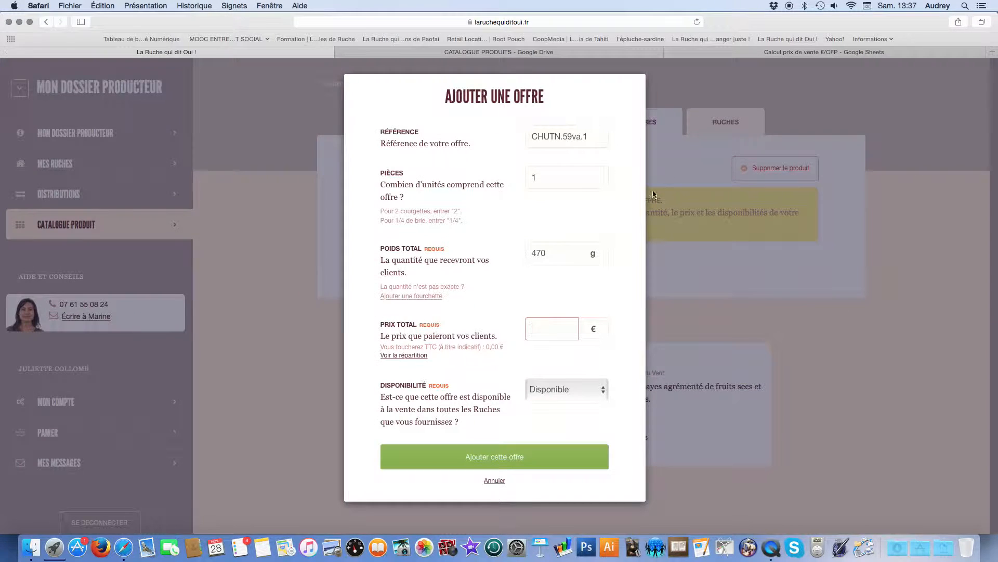
left_click(208, 52)
type("8,38")
Compare the offer's indicative producer earnings with the amount received in FCFP for a 1000 FCFP sale in the price spreadsheet
left_click_drag(487, 348, 503, 347)
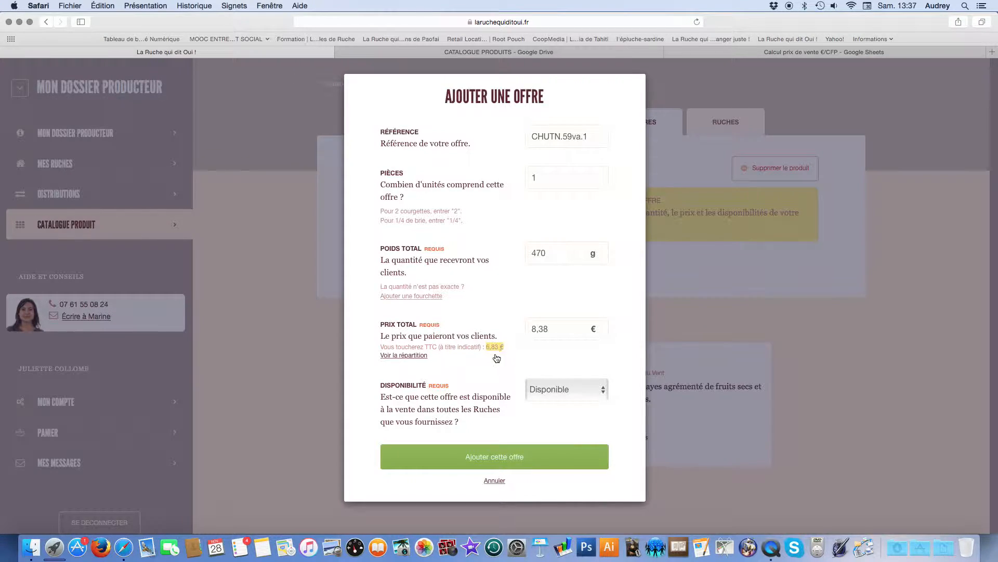
left_click(715, 52)
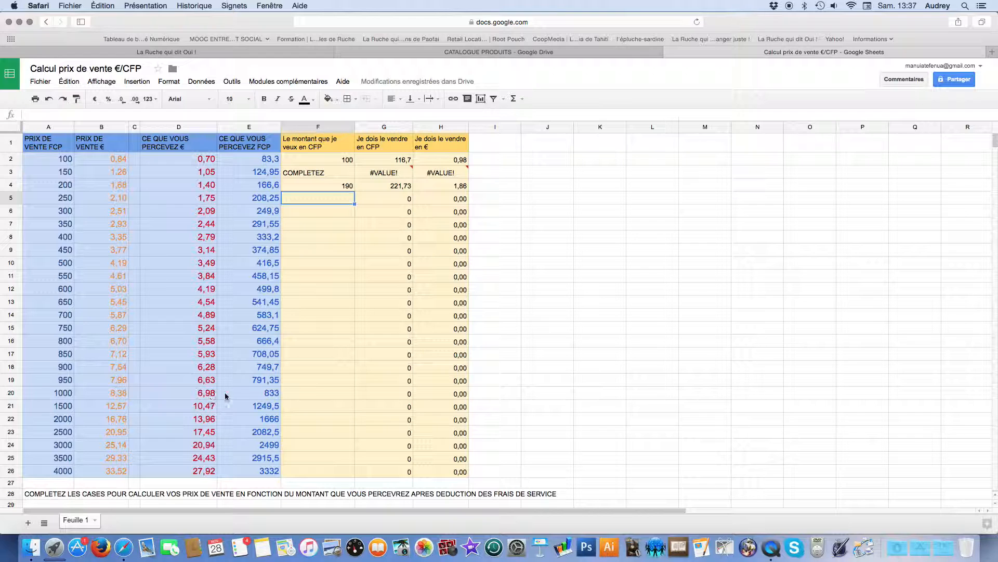
left_click(263, 394)
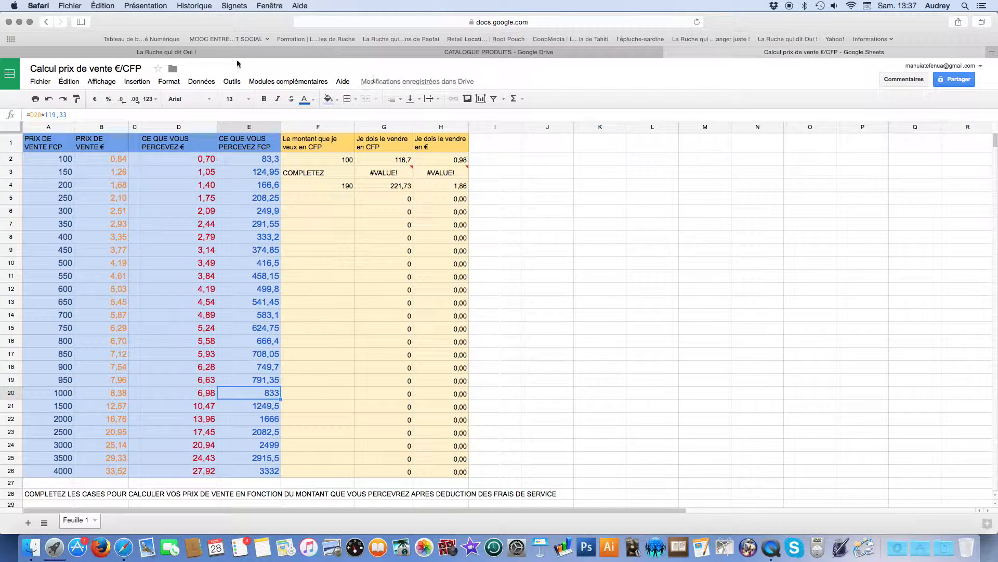
left_click(210, 53)
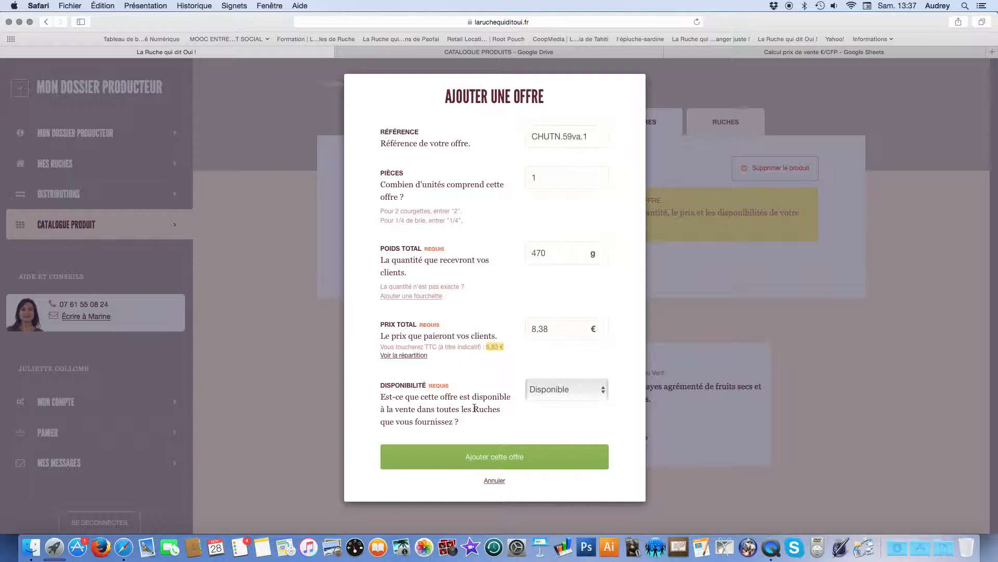
Keep the offer's availability as Disponible and add the offer to the chutney product
left_click(601, 391)
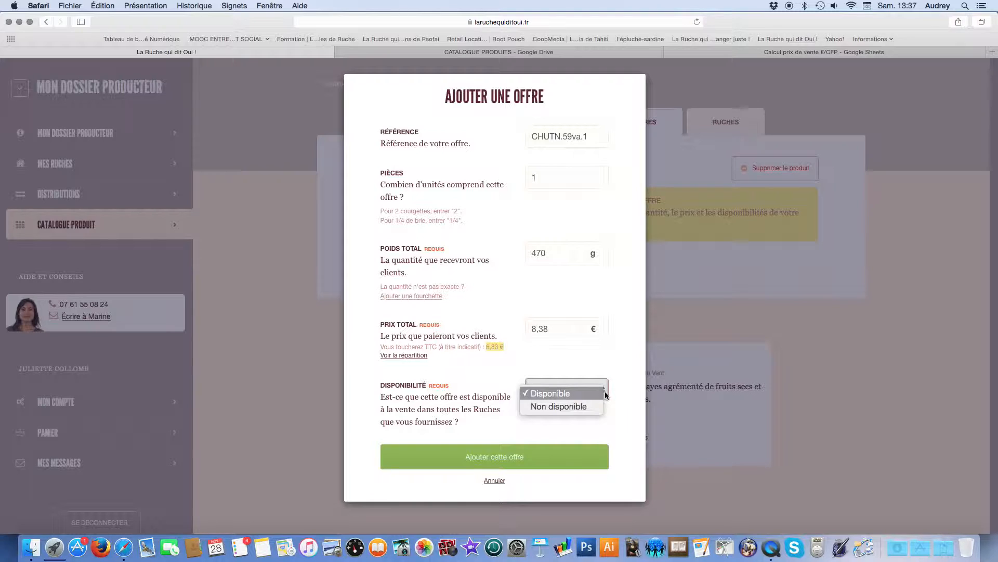
left_click(600, 394)
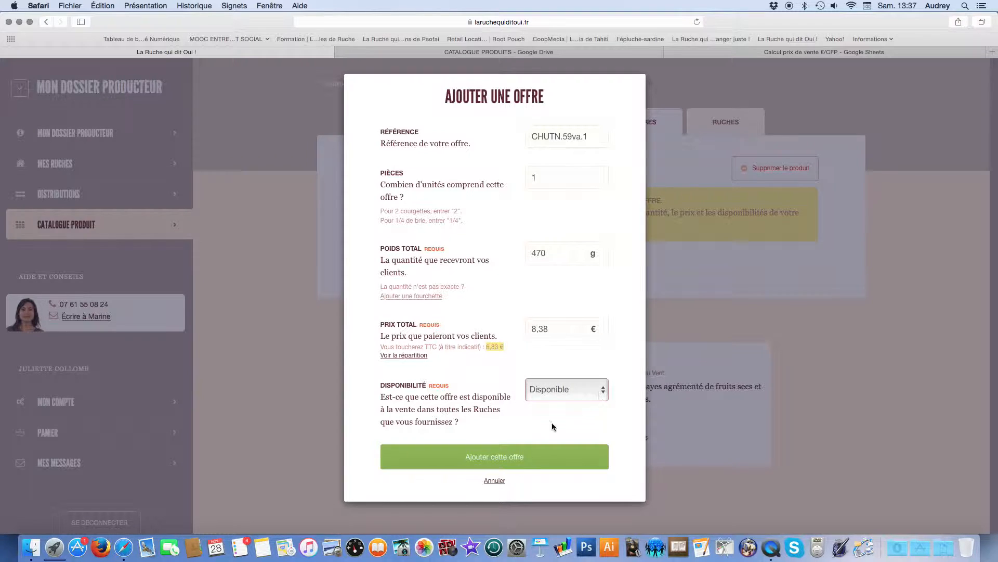
left_click(520, 460)
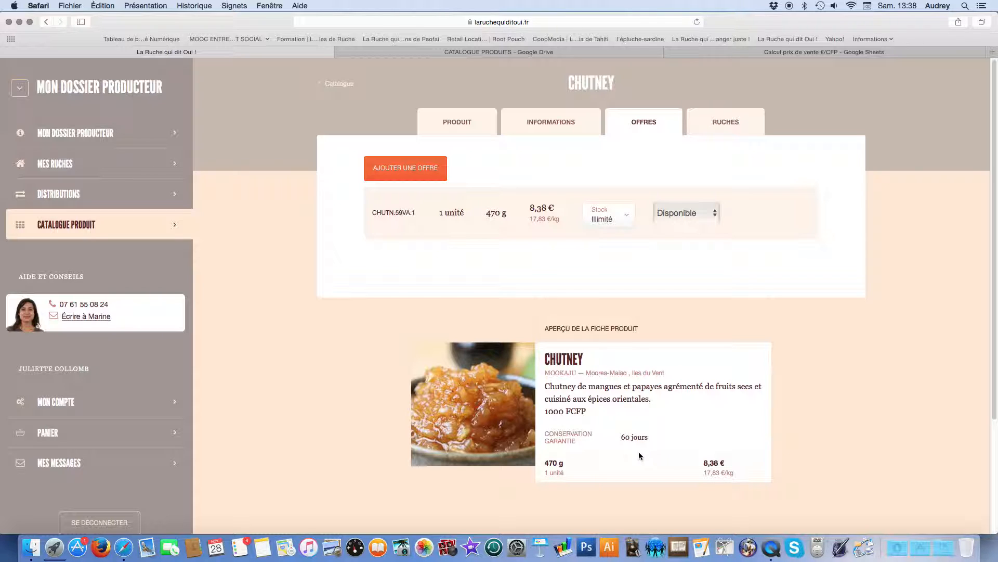
Set the chutney offer's stock to 20 units and keep its availability as Disponible
left_click(625, 220)
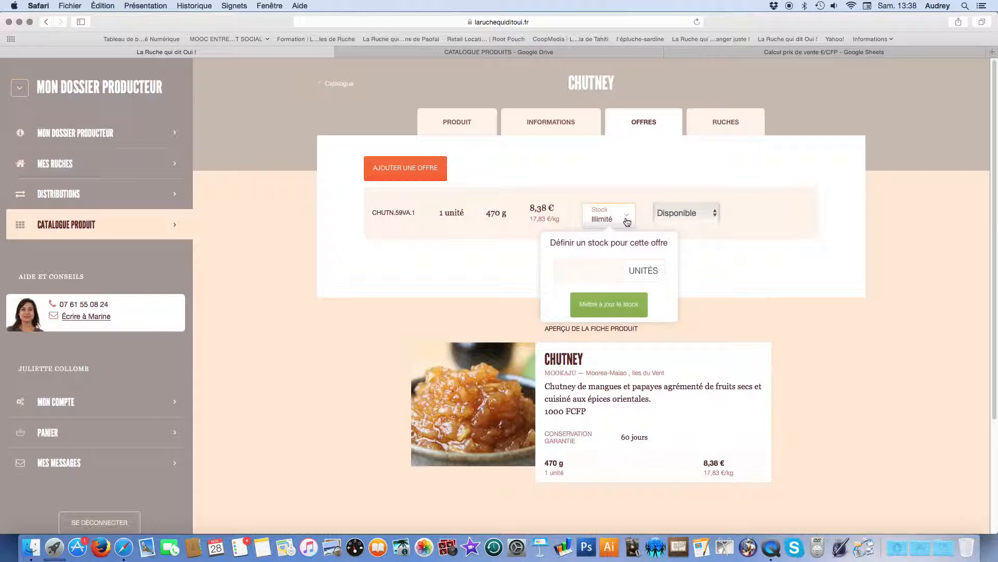
left_click(600, 268)
type("20")
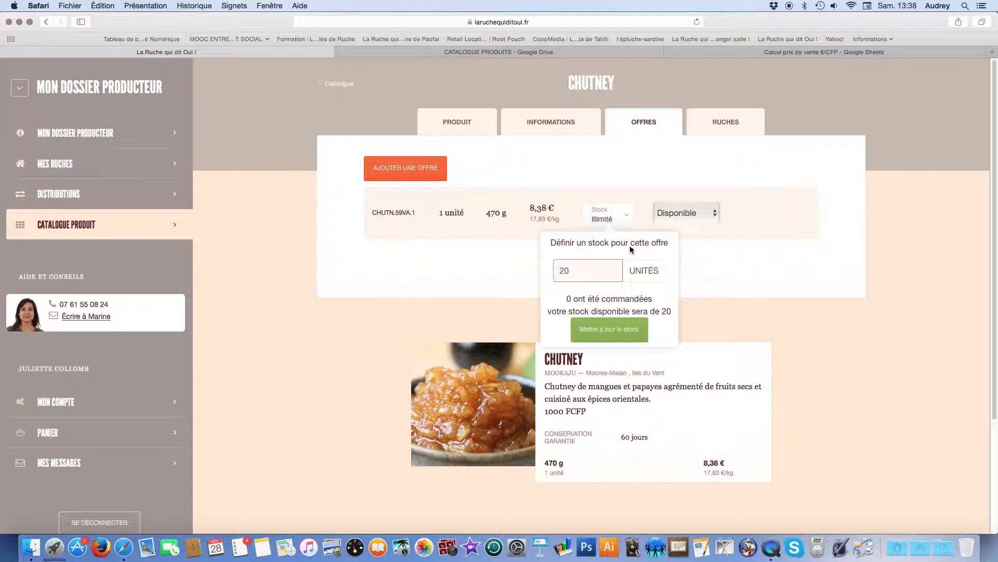
left_click(627, 332)
left_click(700, 216)
left_click(700, 217)
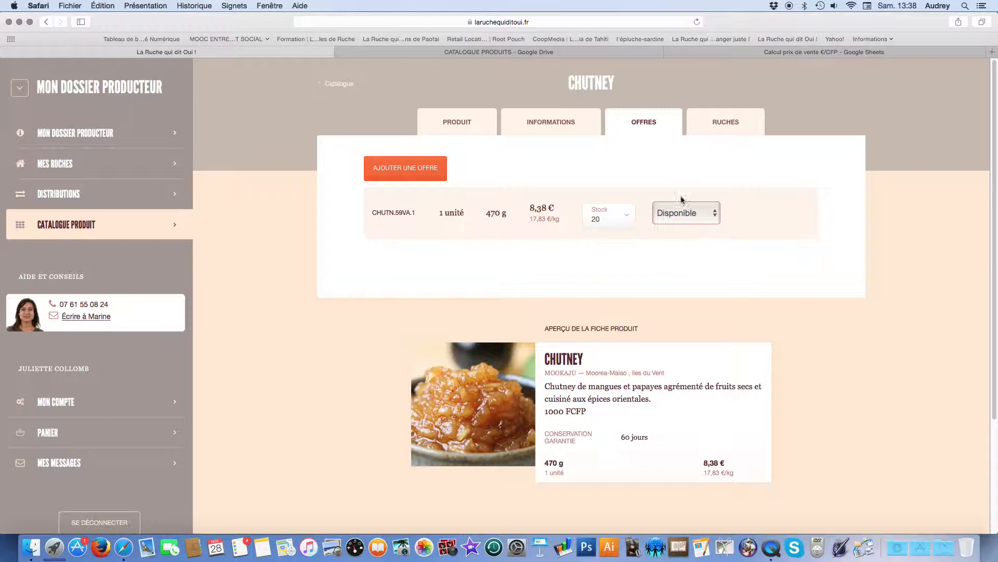
Keep the chutney offered in the Papeete hive with Oui, and return to the product catalogue
left_click(723, 127)
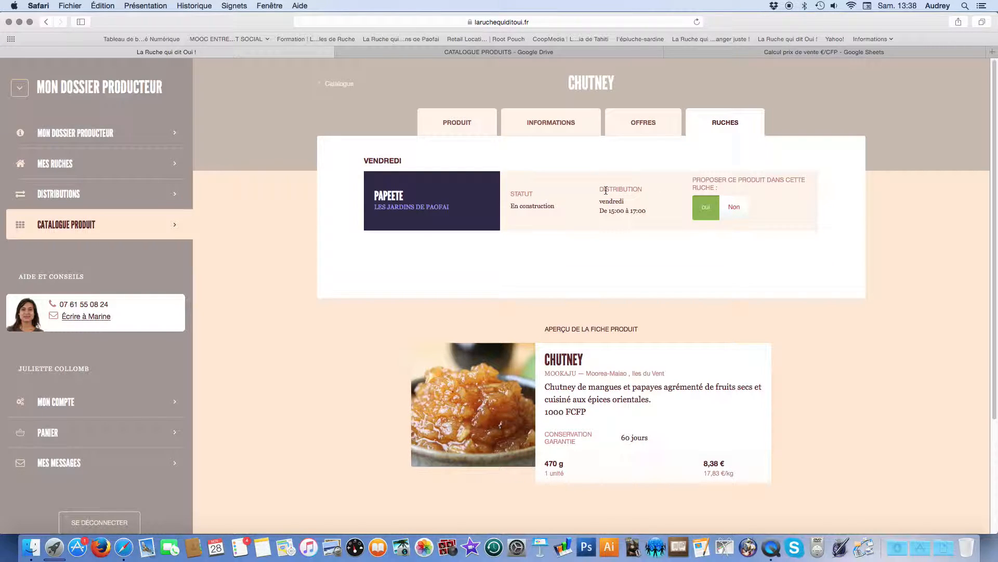
left_click(715, 210)
left_click(637, 127)
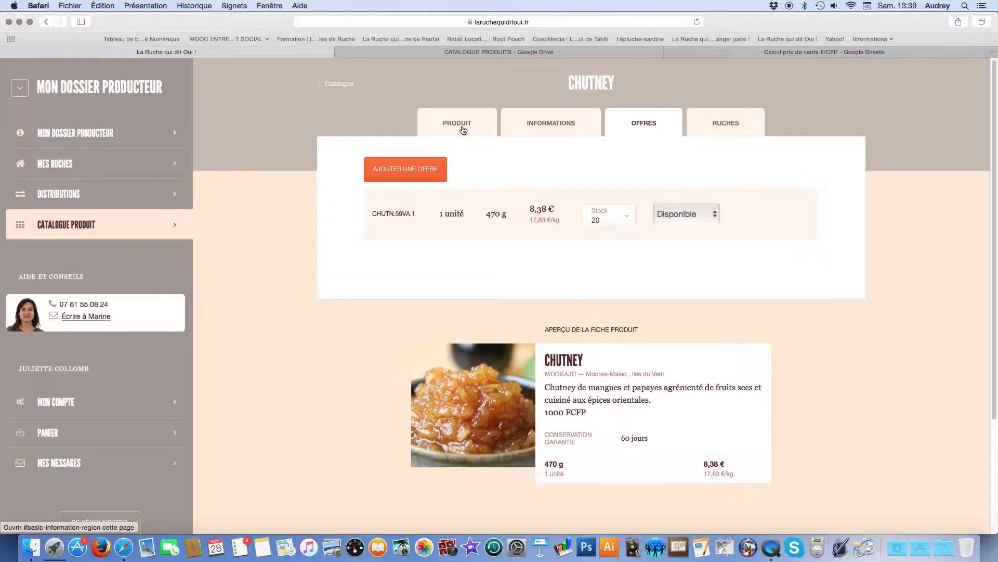
left_click(339, 84)
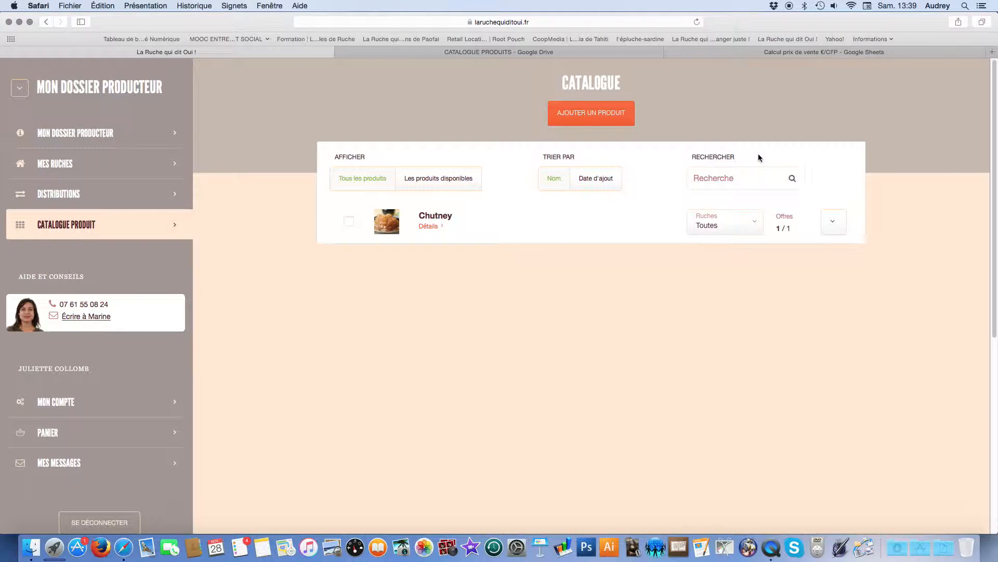
Start adding another product and search the product types by name for "po"
left_click(601, 117)
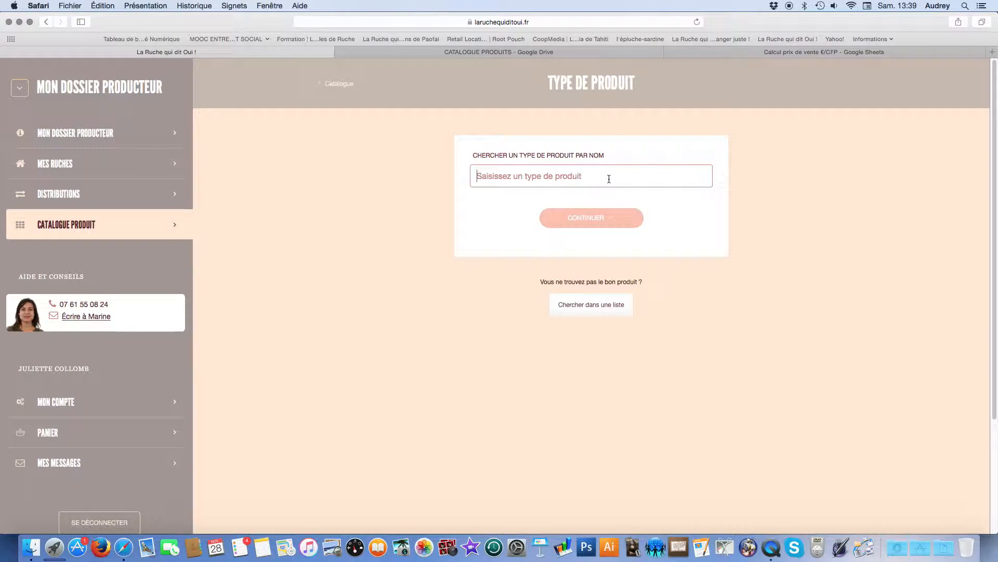
type("poissons et crustacés")
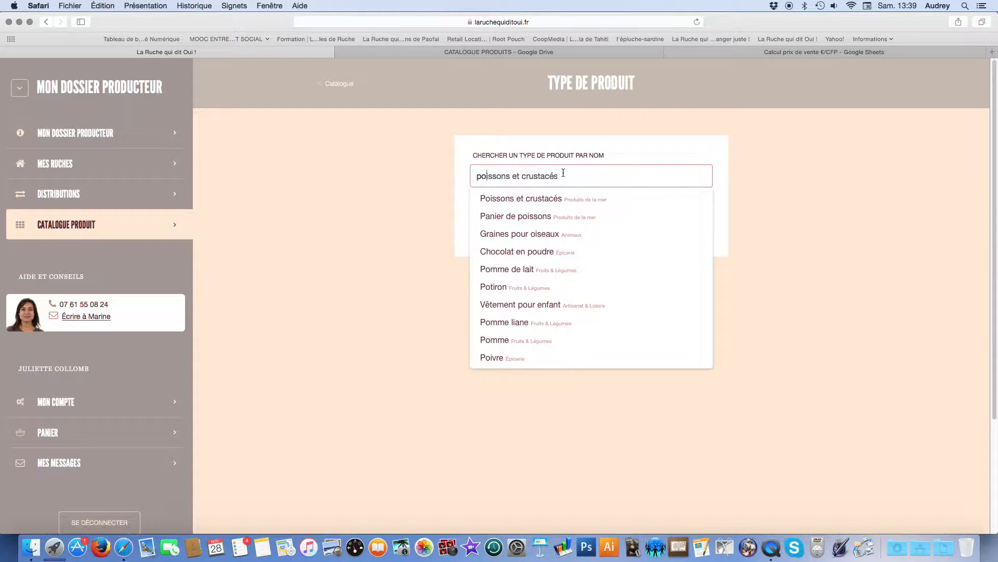
left_click(790, 228)
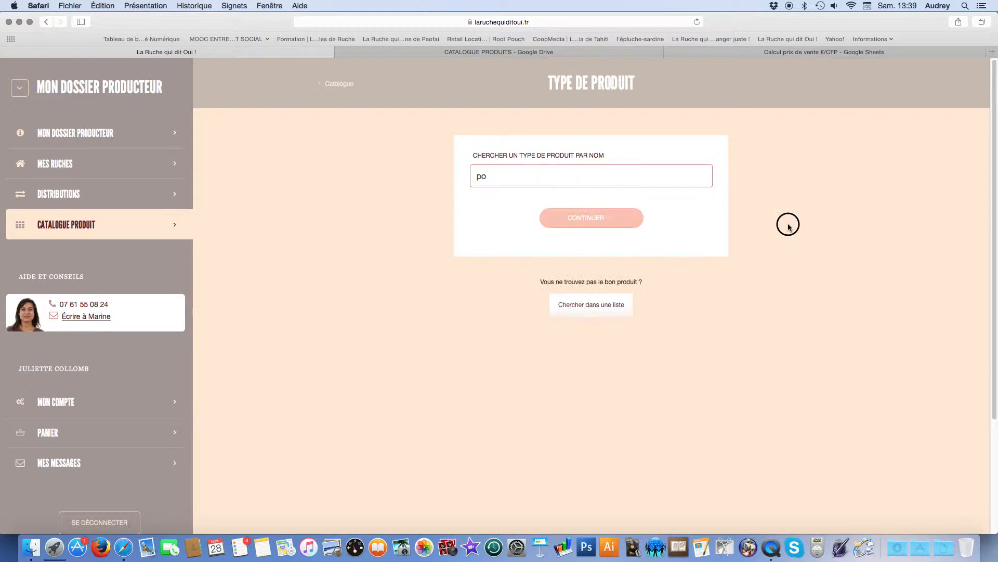
Browse the product types by category, from Fruits & Légumes to Épicerie, and return to the catalogue
left_click(609, 310)
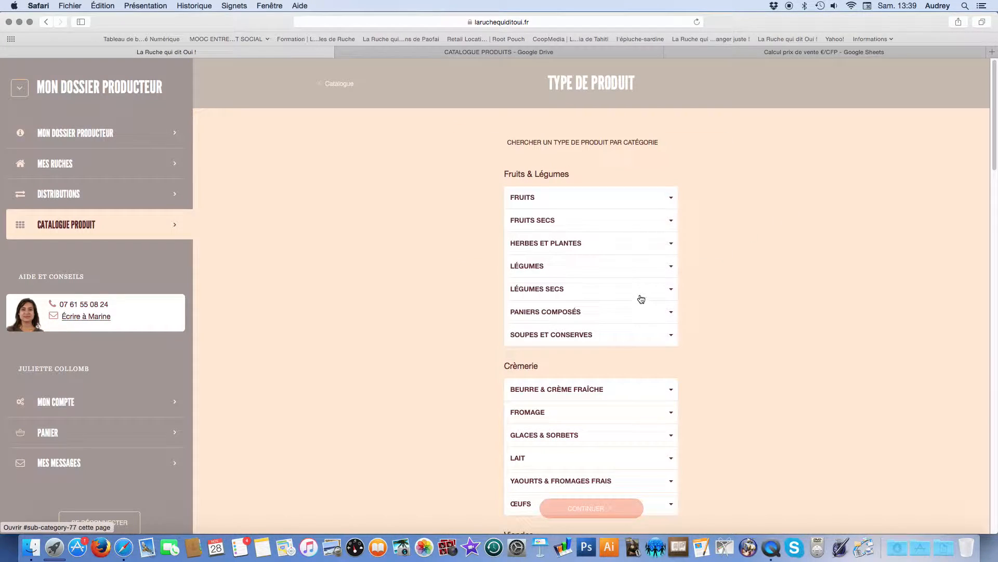
scroll(638, 293, "down", 5)
scroll(639, 299, "down", 15)
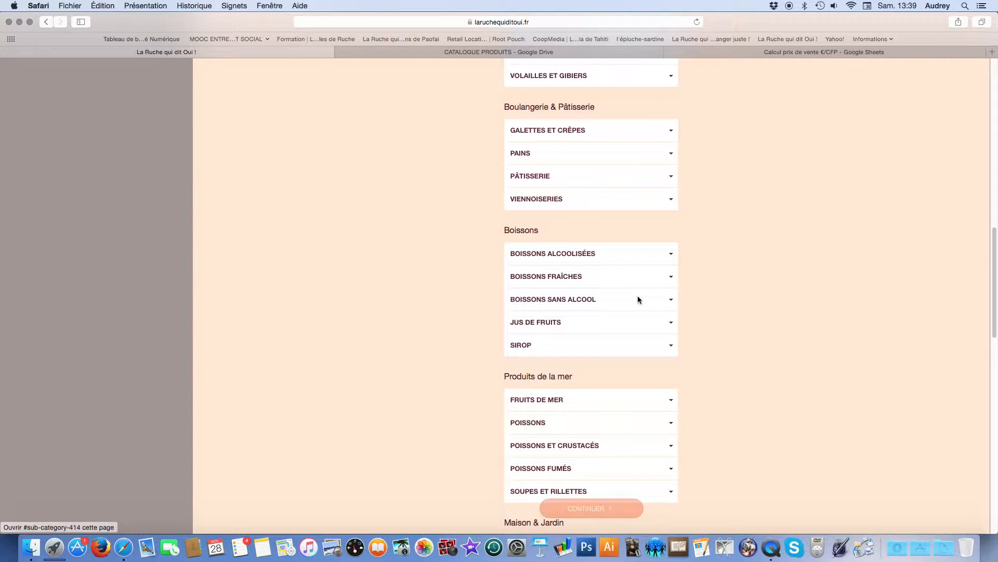
scroll(639, 299, "down", 9)
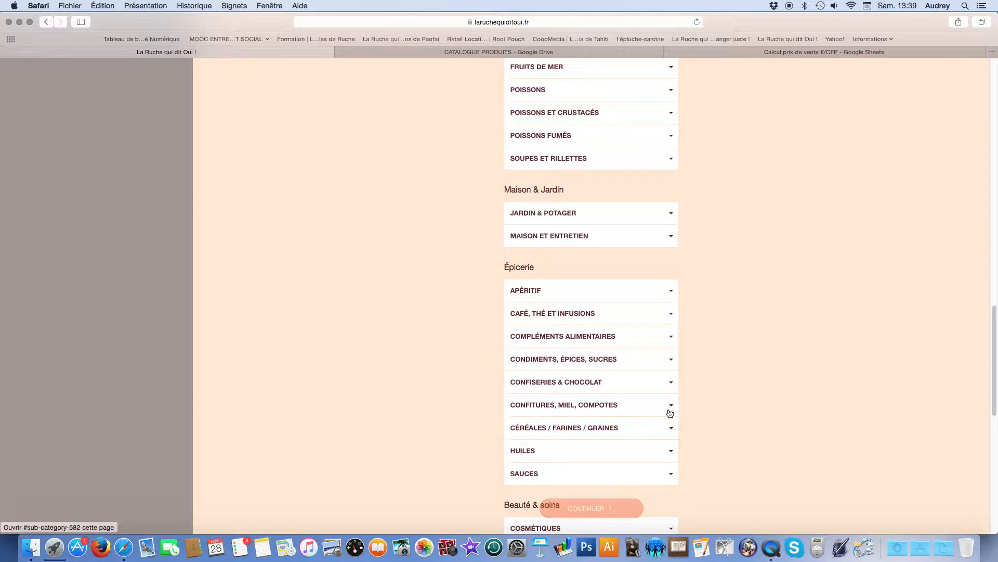
scroll(675, 416, "up", 20)
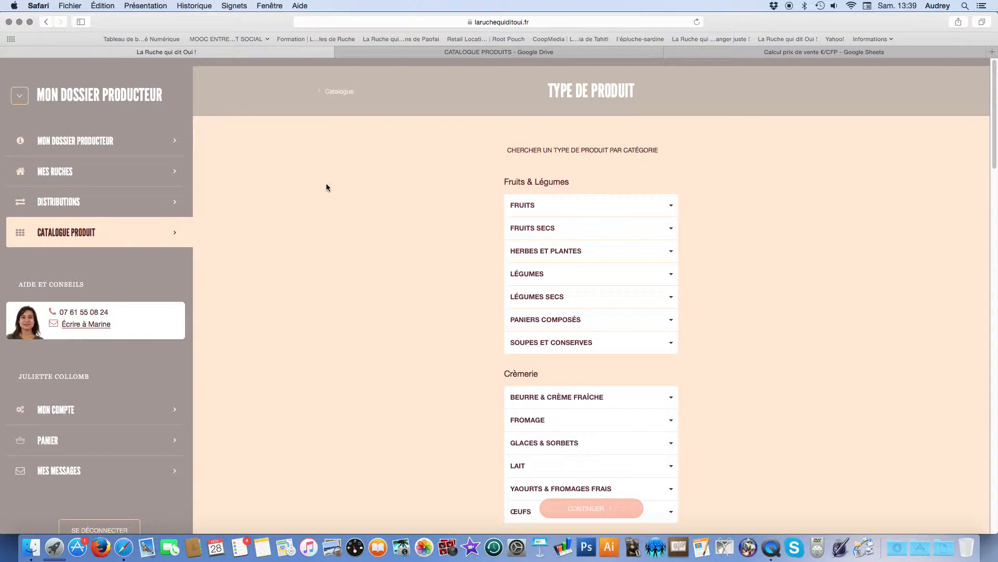
left_click(337, 91)
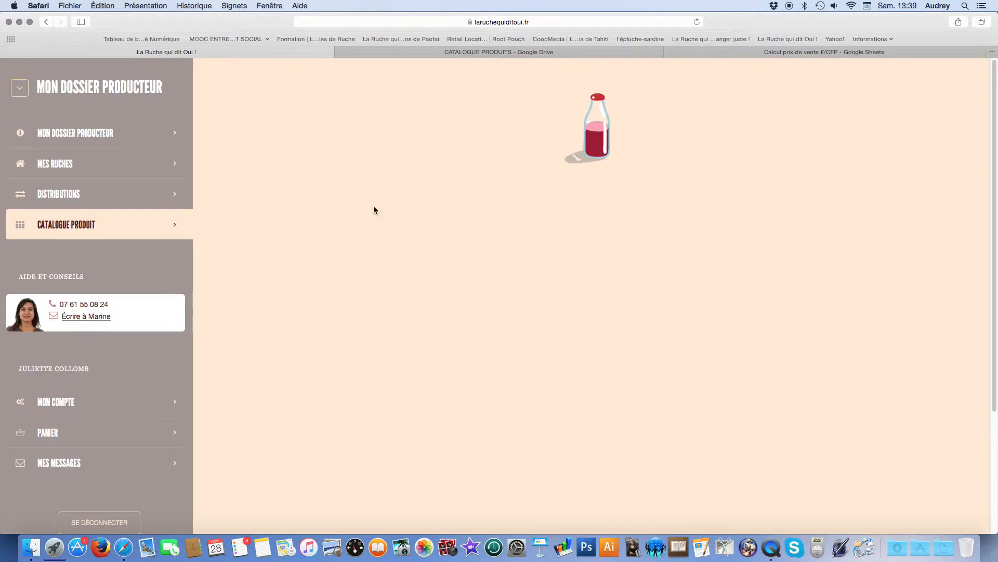
Review the Calcul prix de vente €/CFP spreadsheet and its CATALOGUE PRODUITS Drive folder, and return to the La Ruche catalogue
left_click(757, 52)
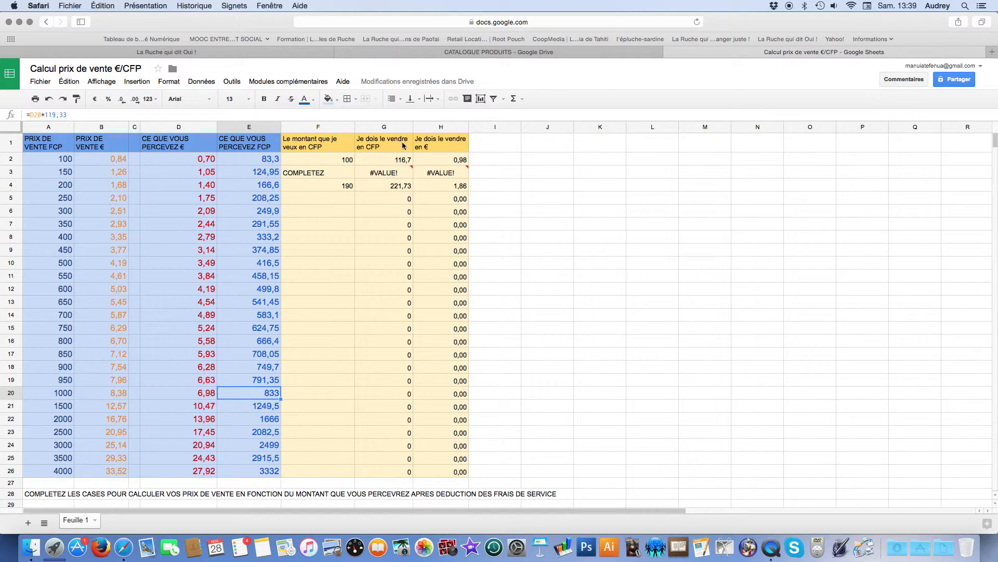
left_click(428, 52)
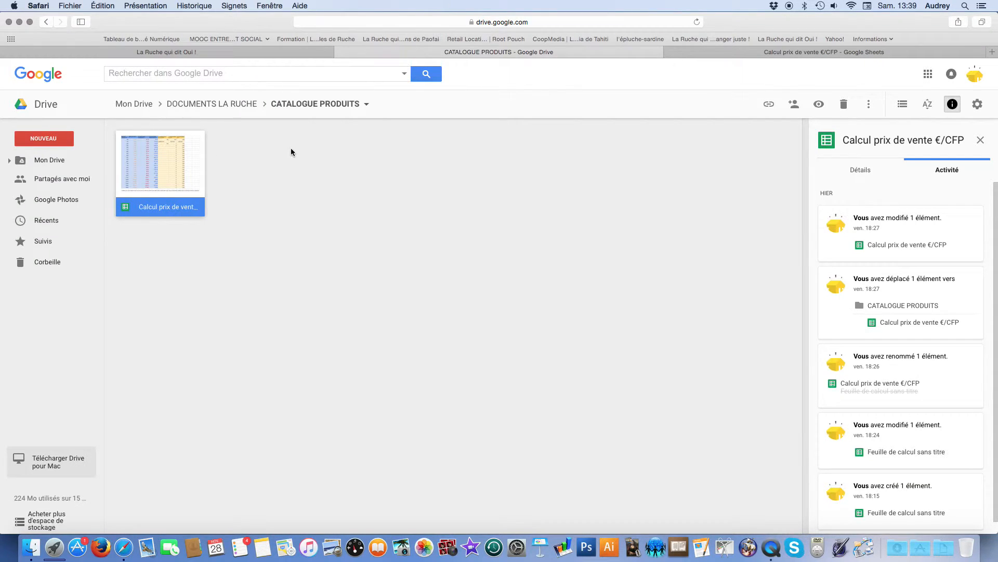
left_click(224, 53)
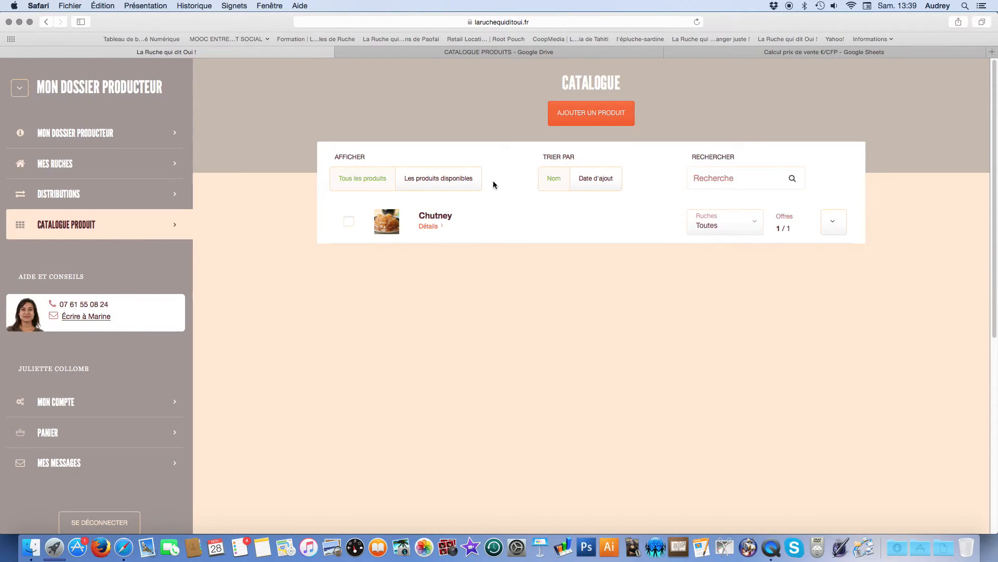